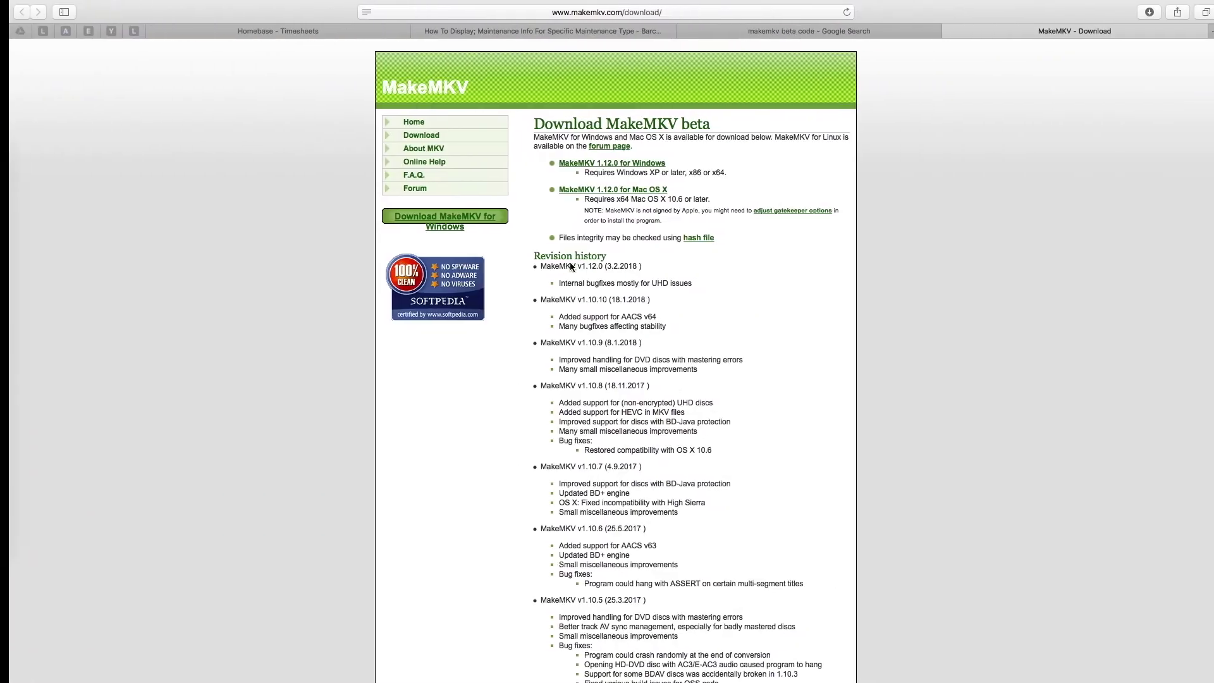
Look over the "Download MakeMKV beta" heading and the versions offered on the download page.
left_click(532, 121)
left_click_drag(533, 122, 669, 124)
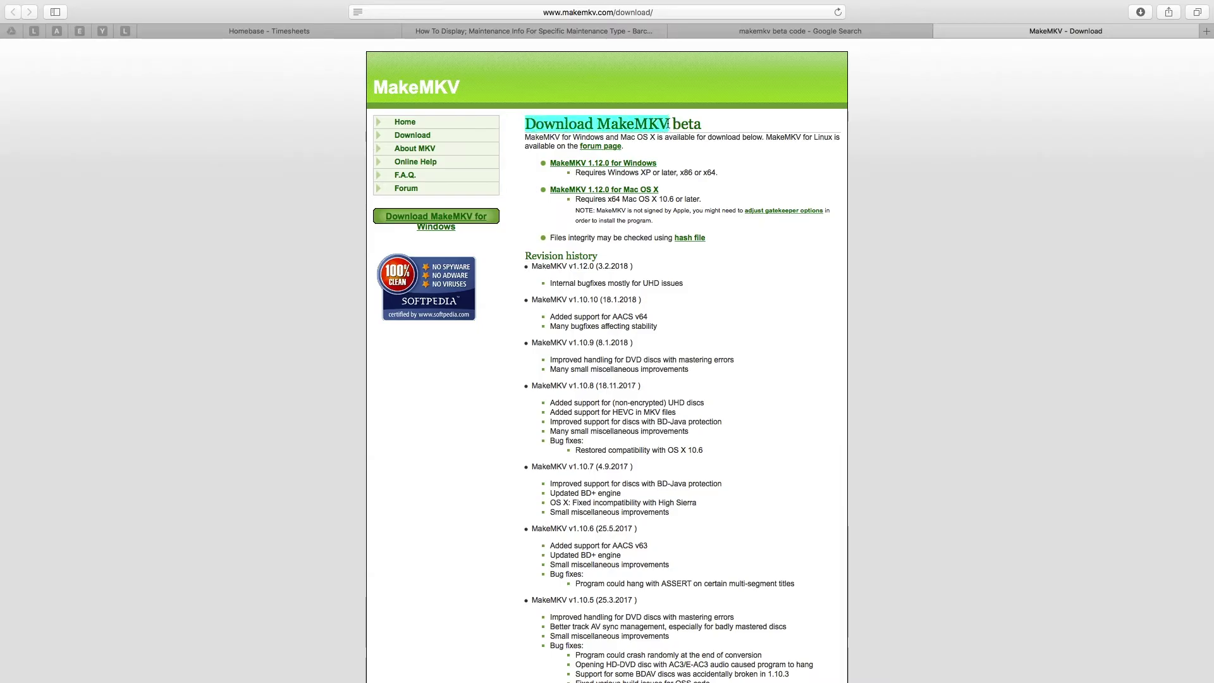
double_click(688, 124)
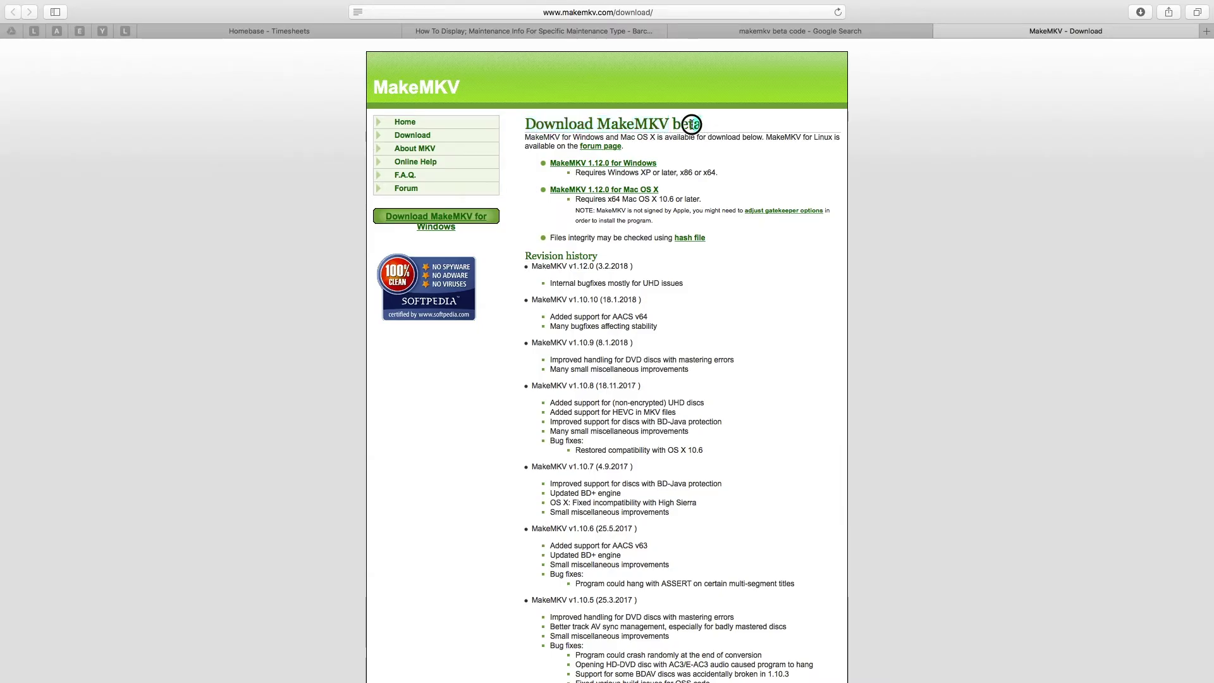
left_click(743, 169)
Open the forum topic "MakeMKV is free while in beta" from the "makemkv beta code" search results and select the current beta key.
left_click(798, 30)
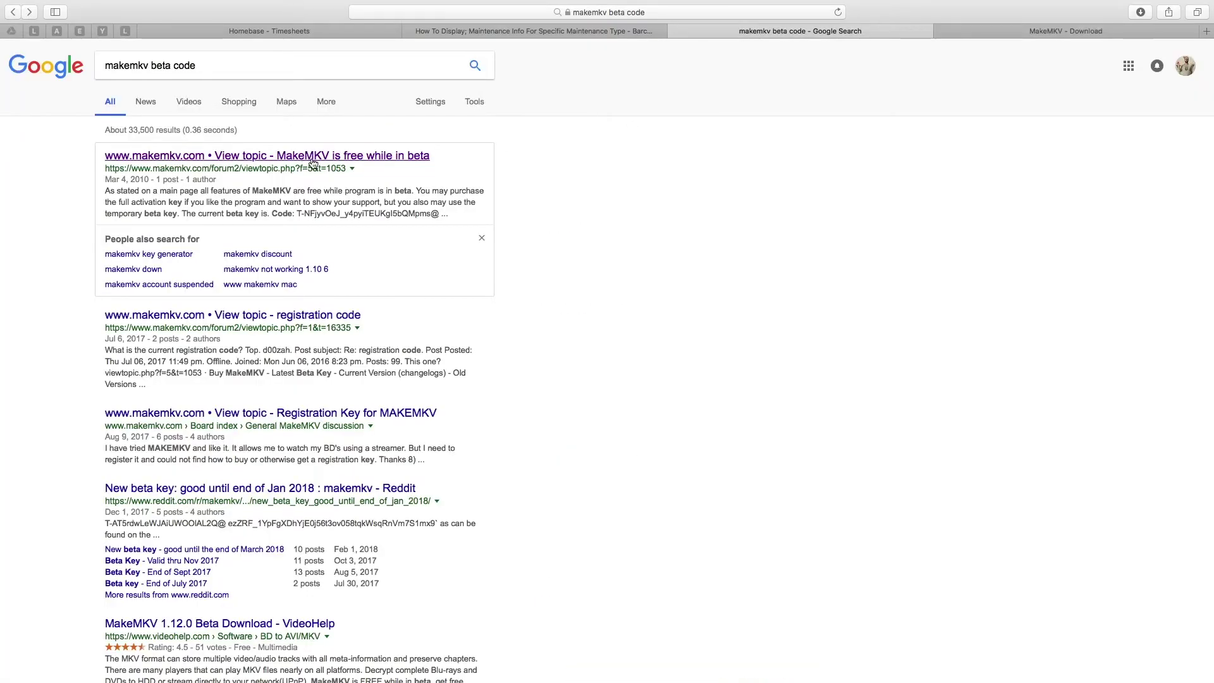
left_click(306, 164)
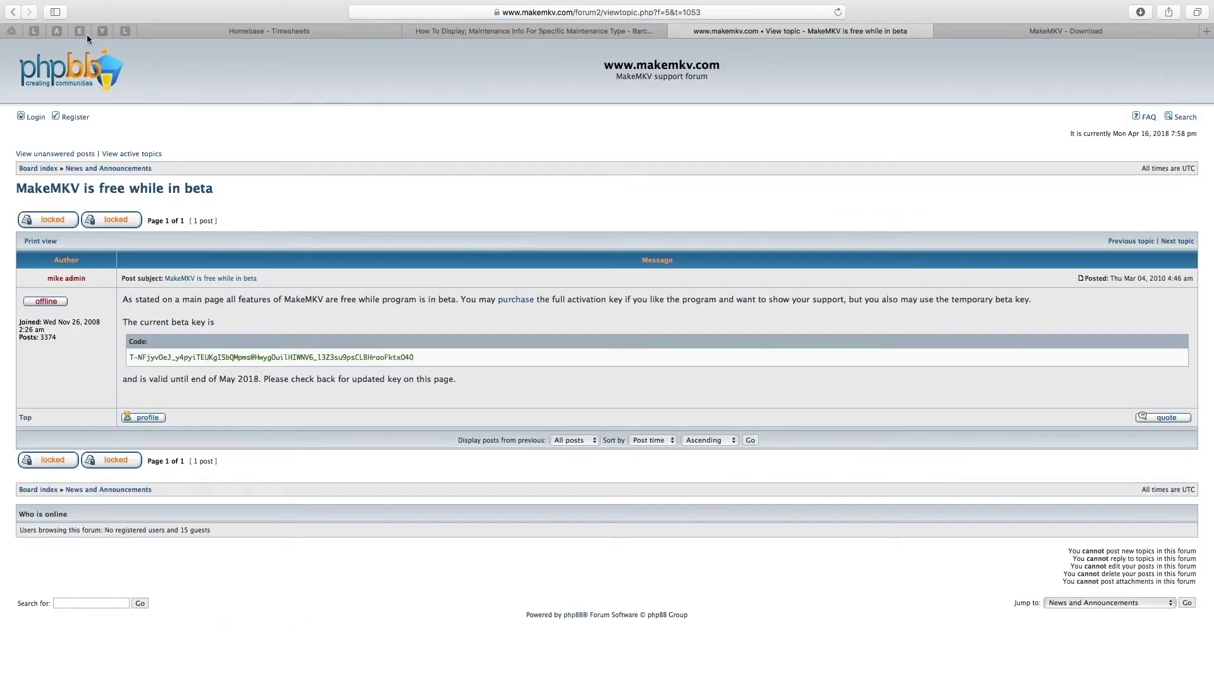
left_click(12, 11)
left_click(13, 12)
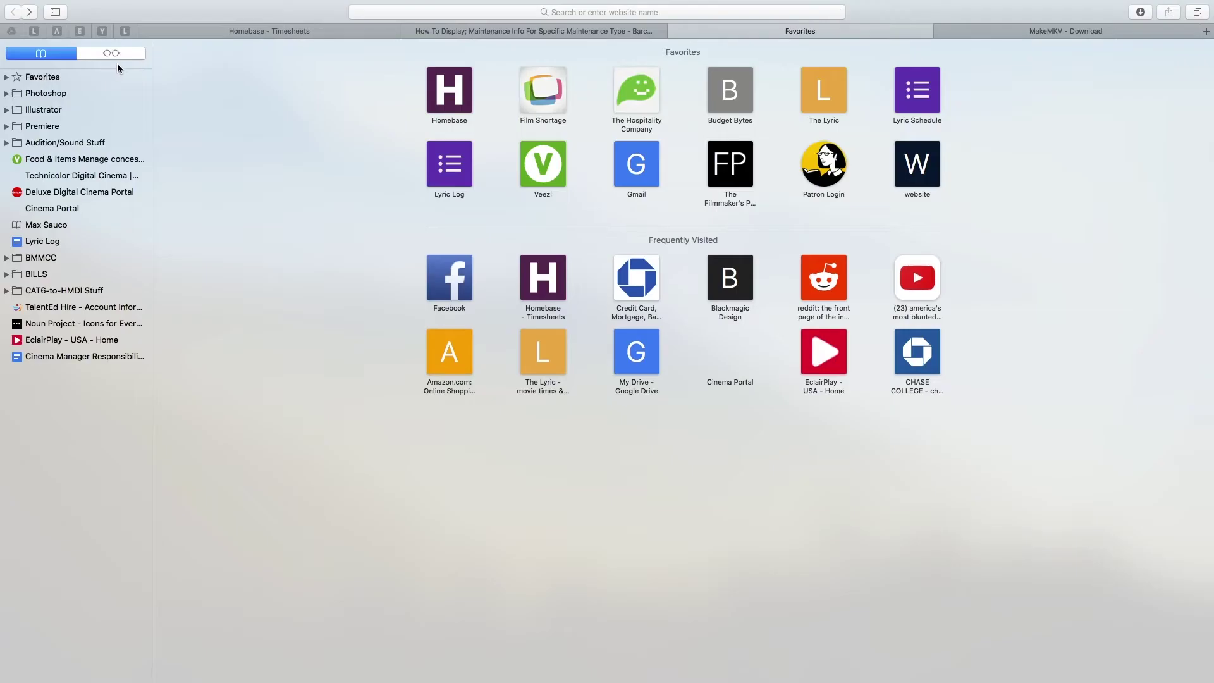
left_click(30, 12)
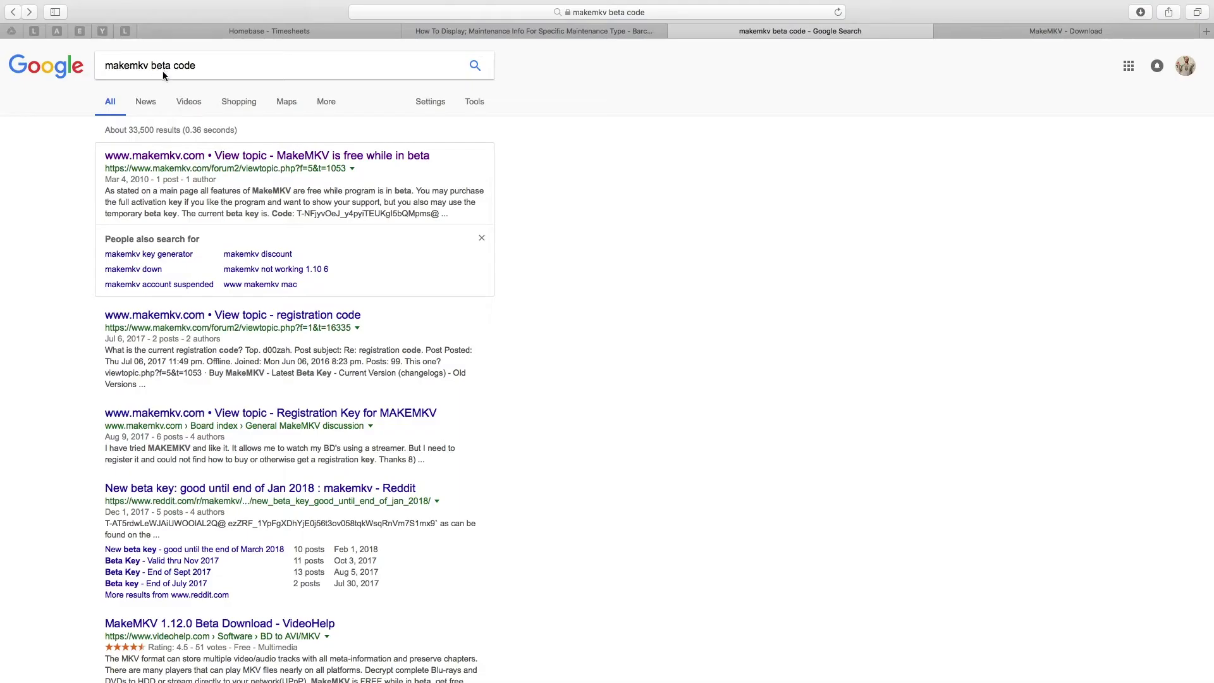
left_click(247, 156)
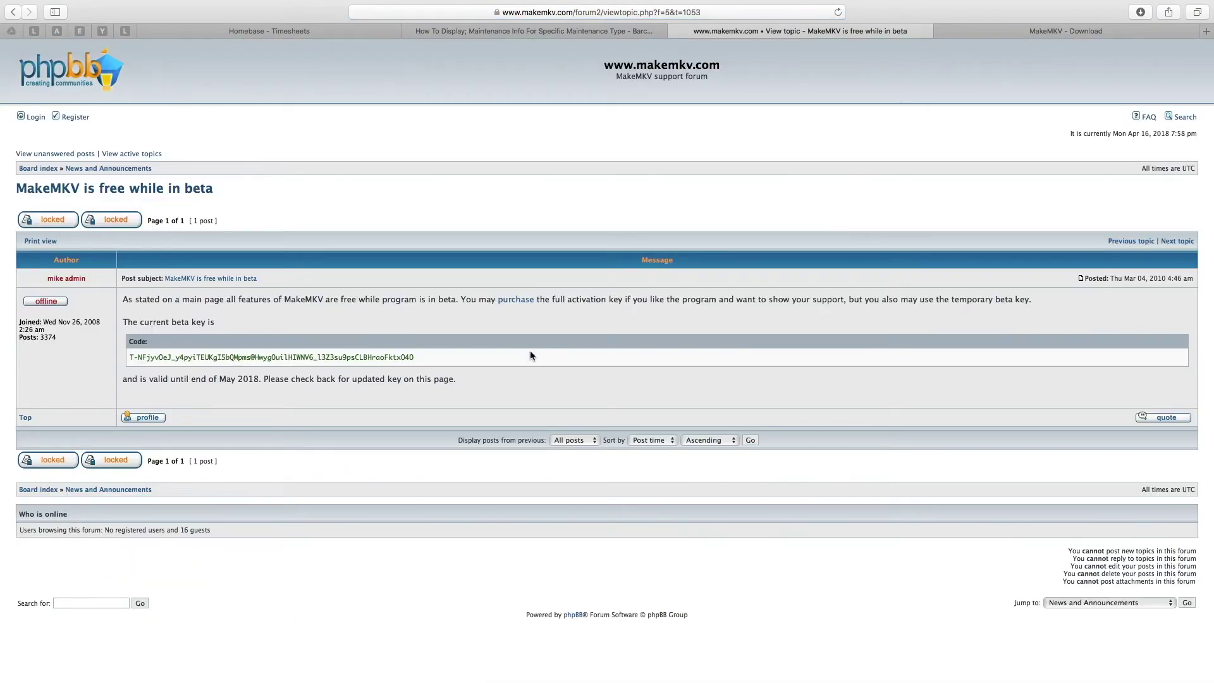
left_click_drag(437, 358, 123, 359)
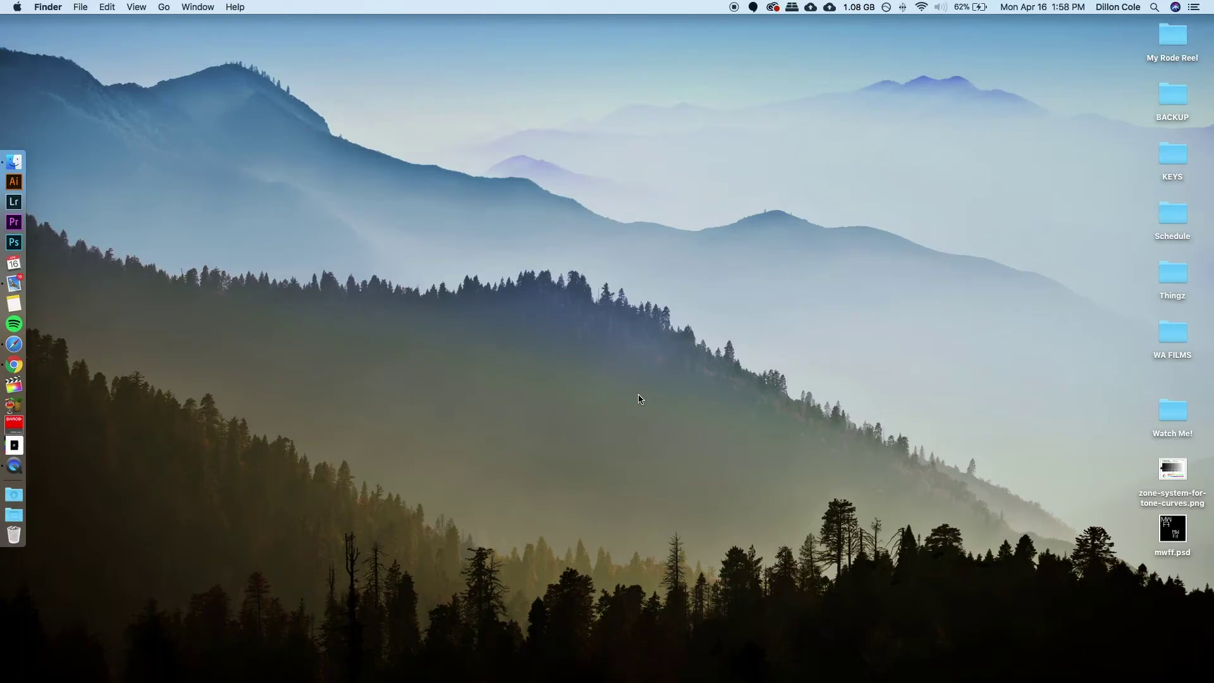
Launch MakeMKV and load the titles of the GOOD_TIME Blu-ray disc from the optical drive.
key("super+space")
type("make")
key("Return")
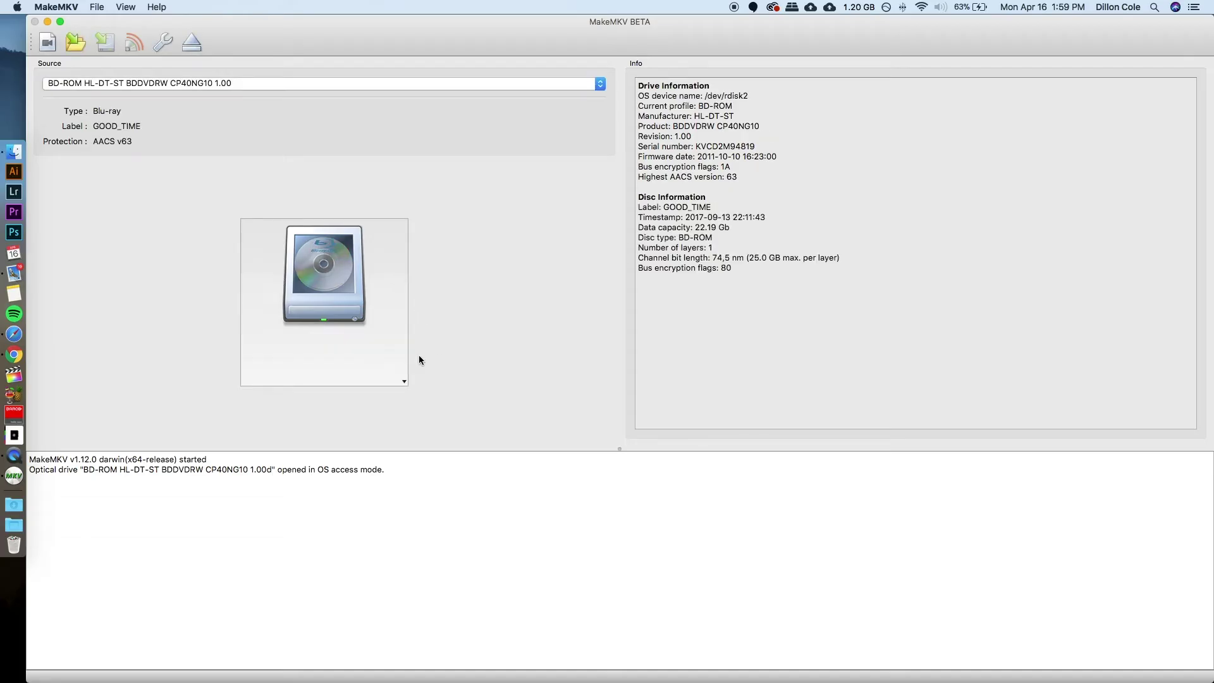
left_click(330, 278)
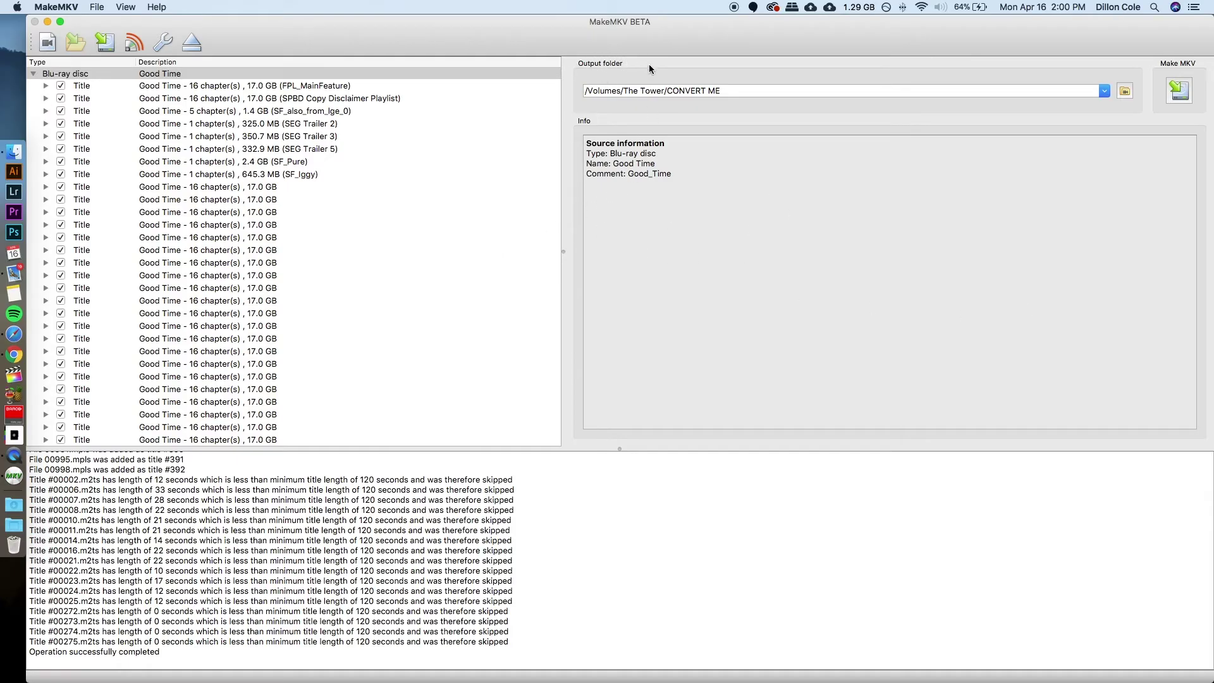
Set the output folder to the Desktop.
left_click(1103, 90)
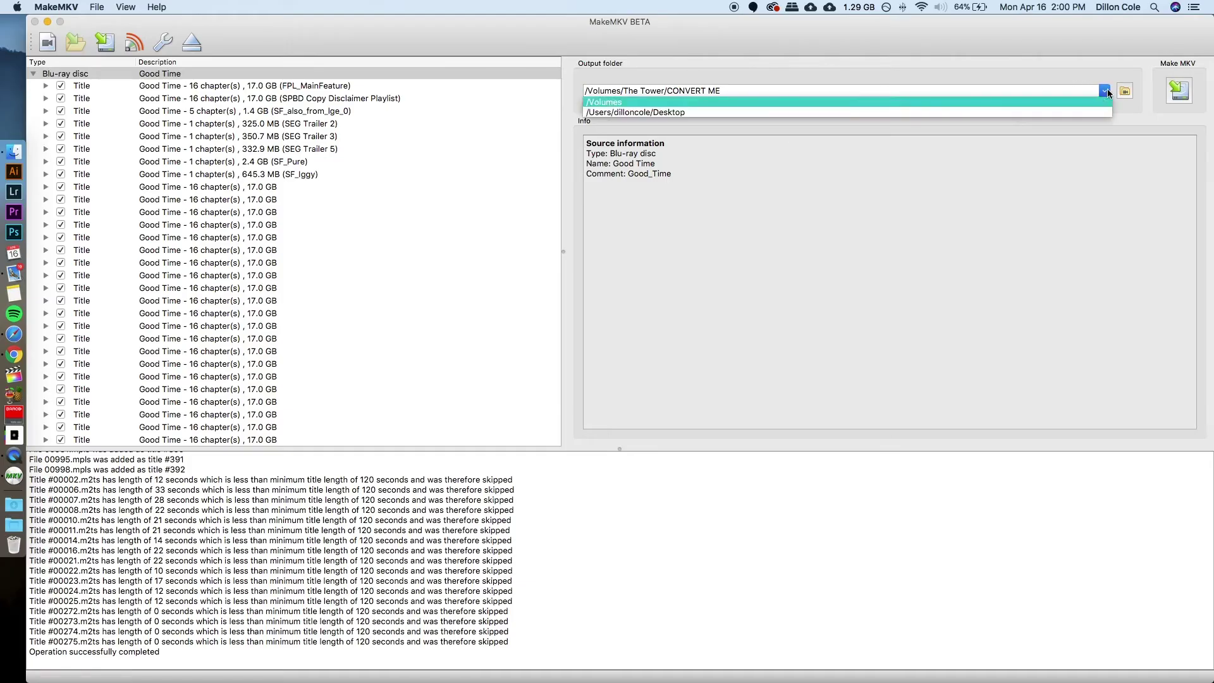
left_click(848, 57)
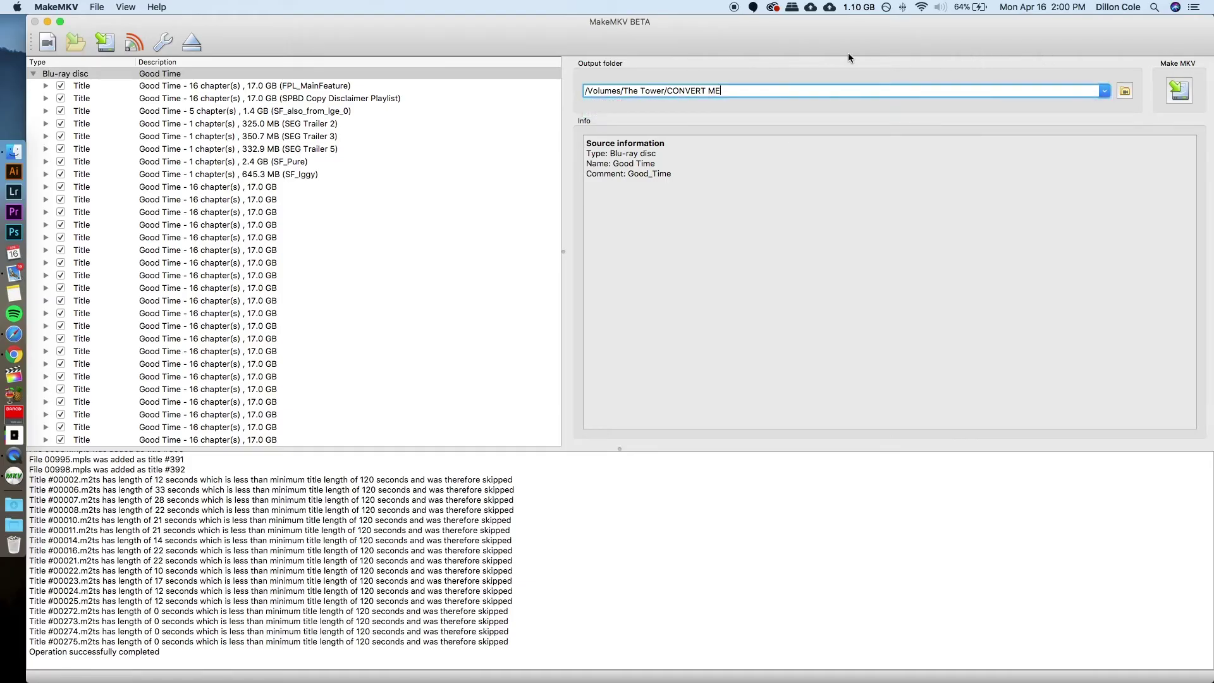
left_click(1125, 92)
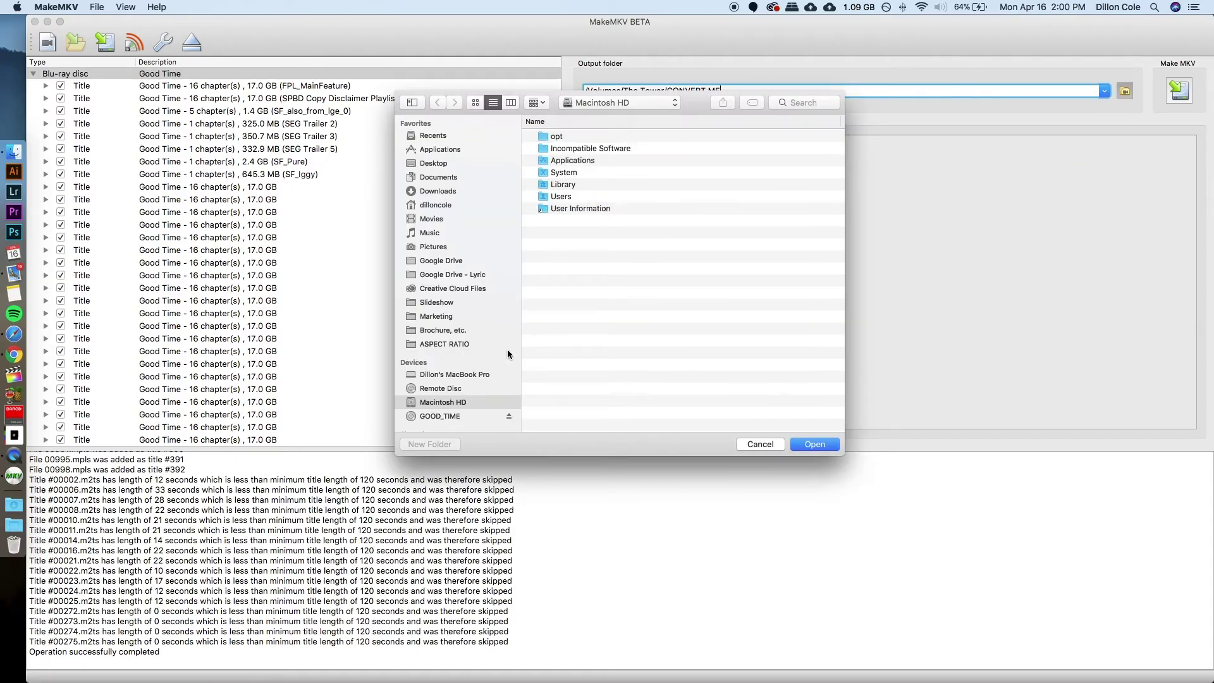
left_click(435, 164)
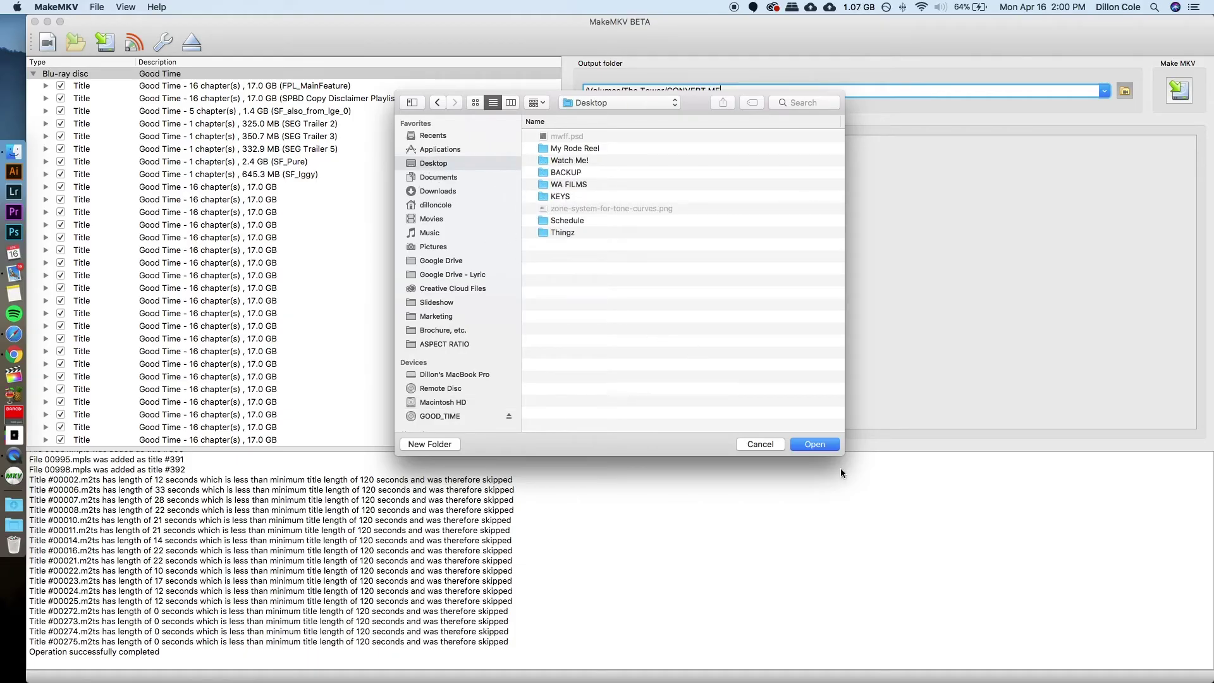
left_click(814, 445)
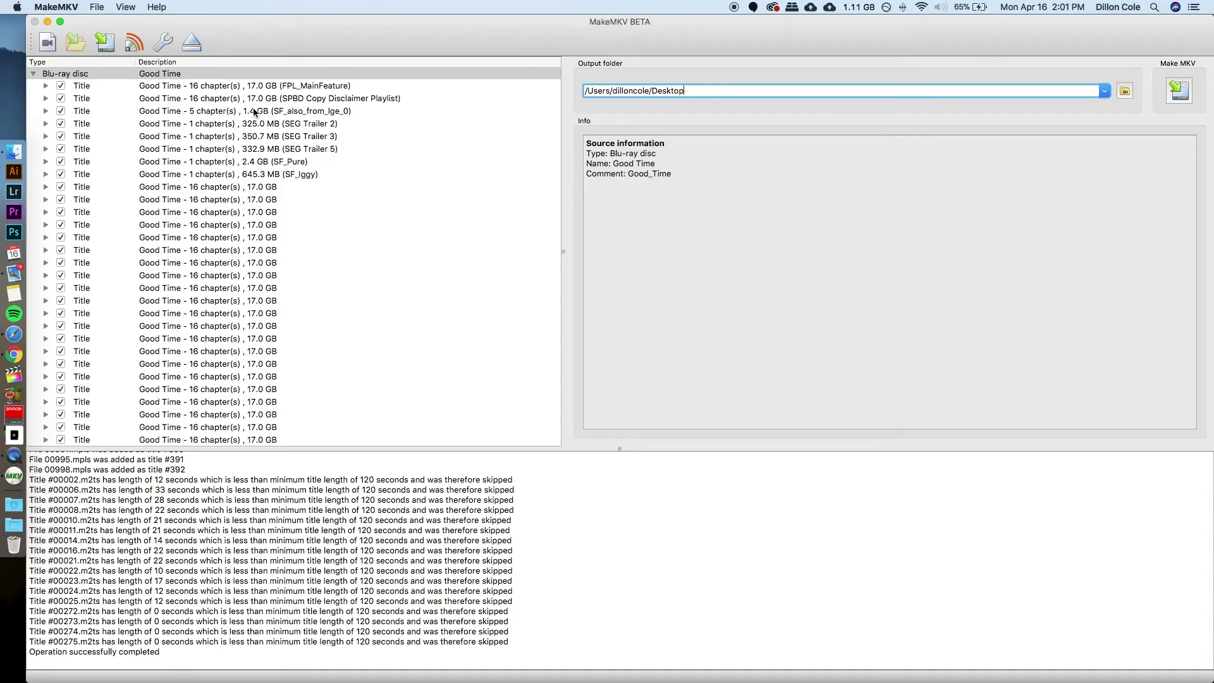
Review the disc's title list and unselect all of its titles.
scroll(250, 142, "down", 10)
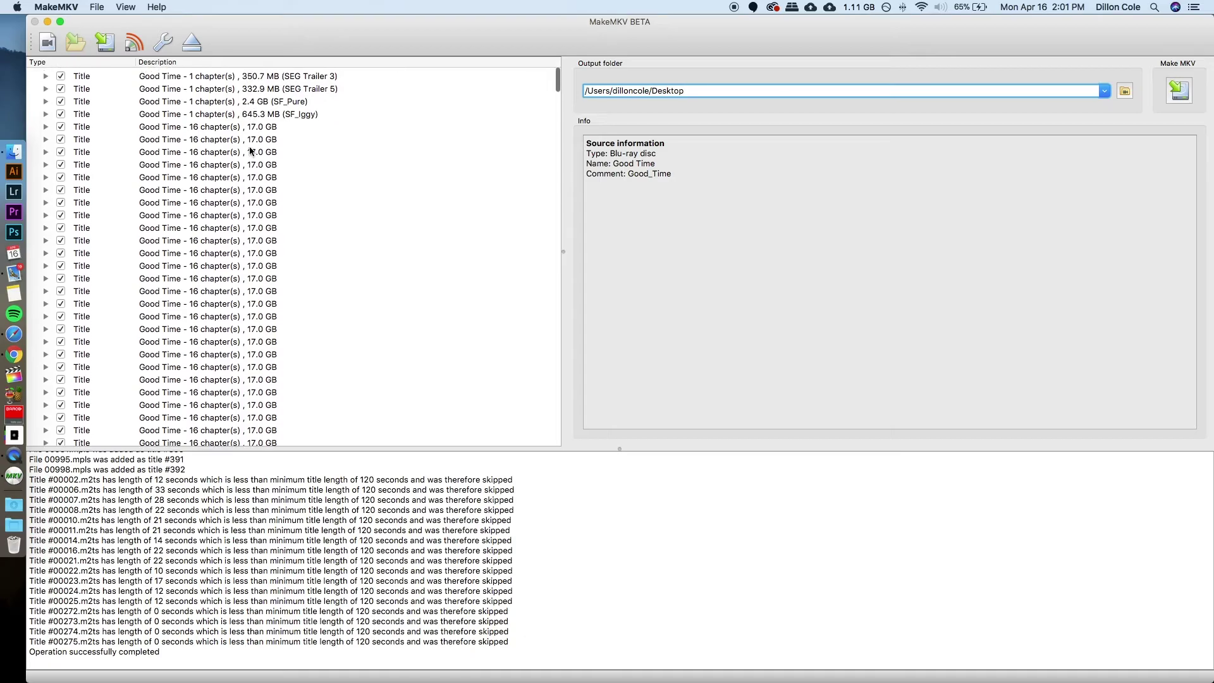
scroll(253, 190, "down", 15)
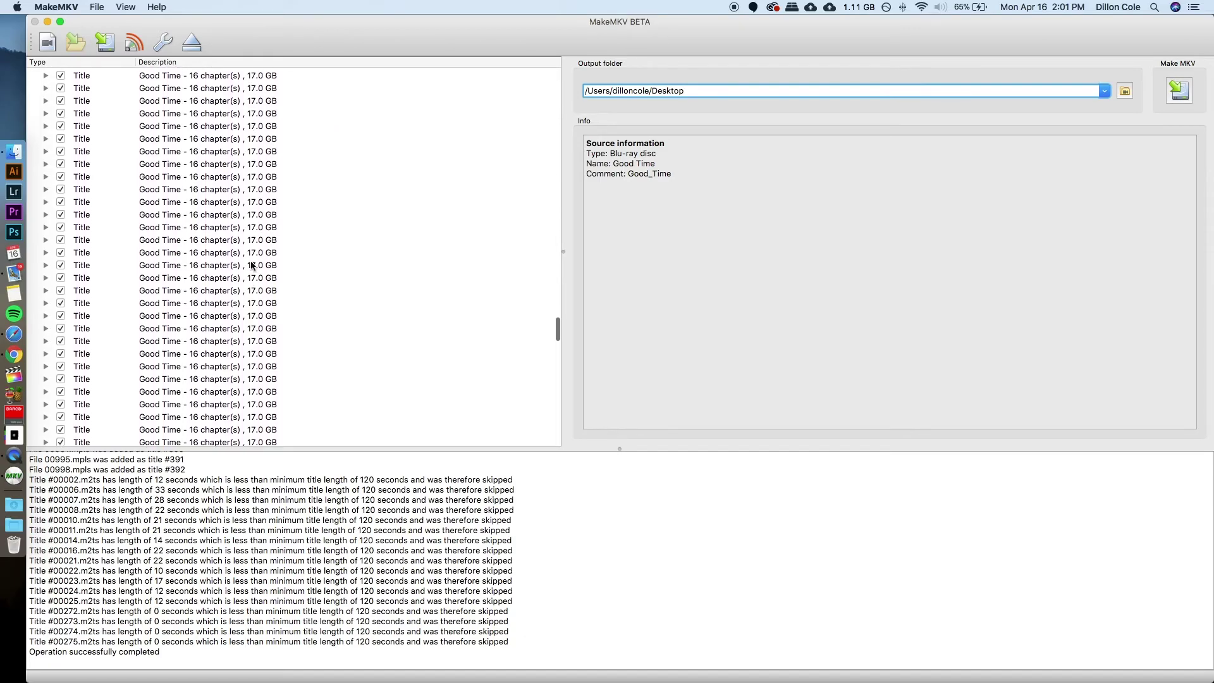
scroll(258, 344, "down", 10)
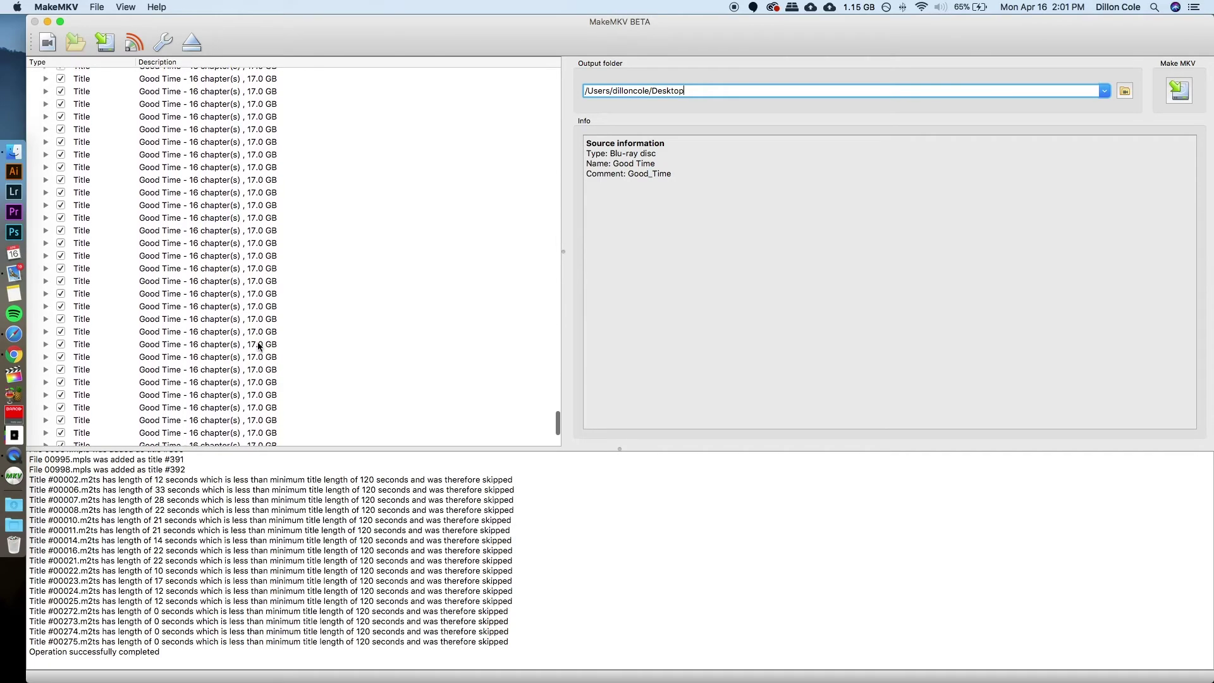
scroll(259, 373, "up", 8)
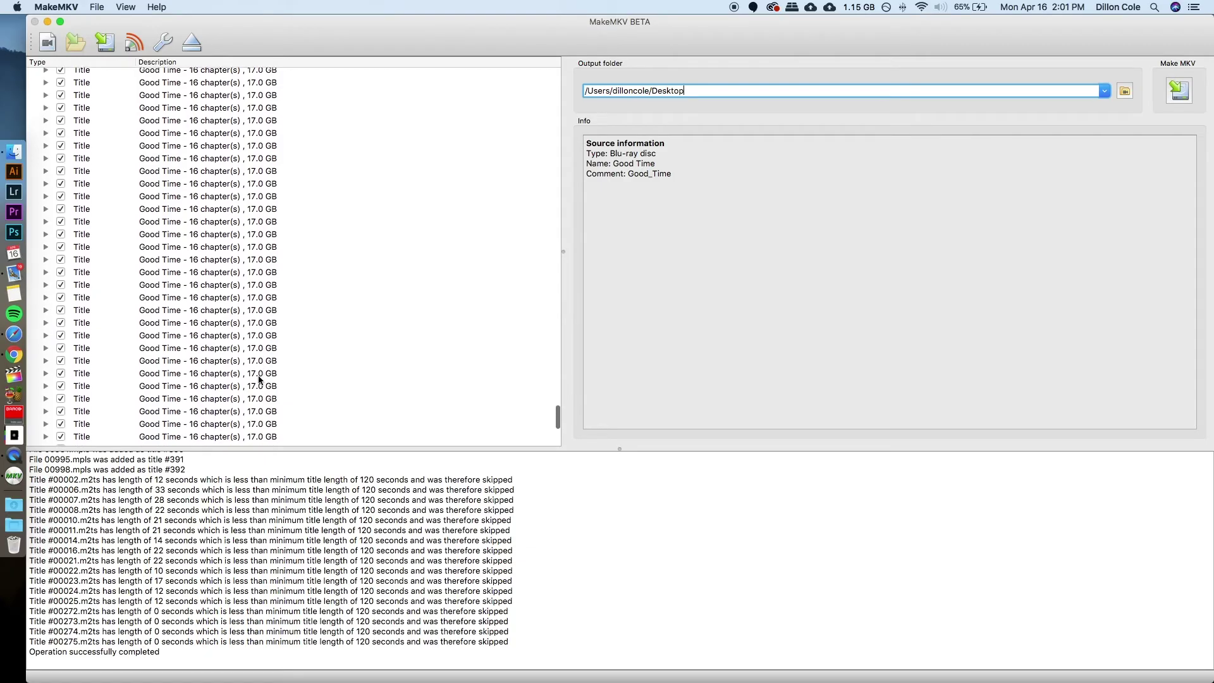
scroll(258, 378, "up", 20)
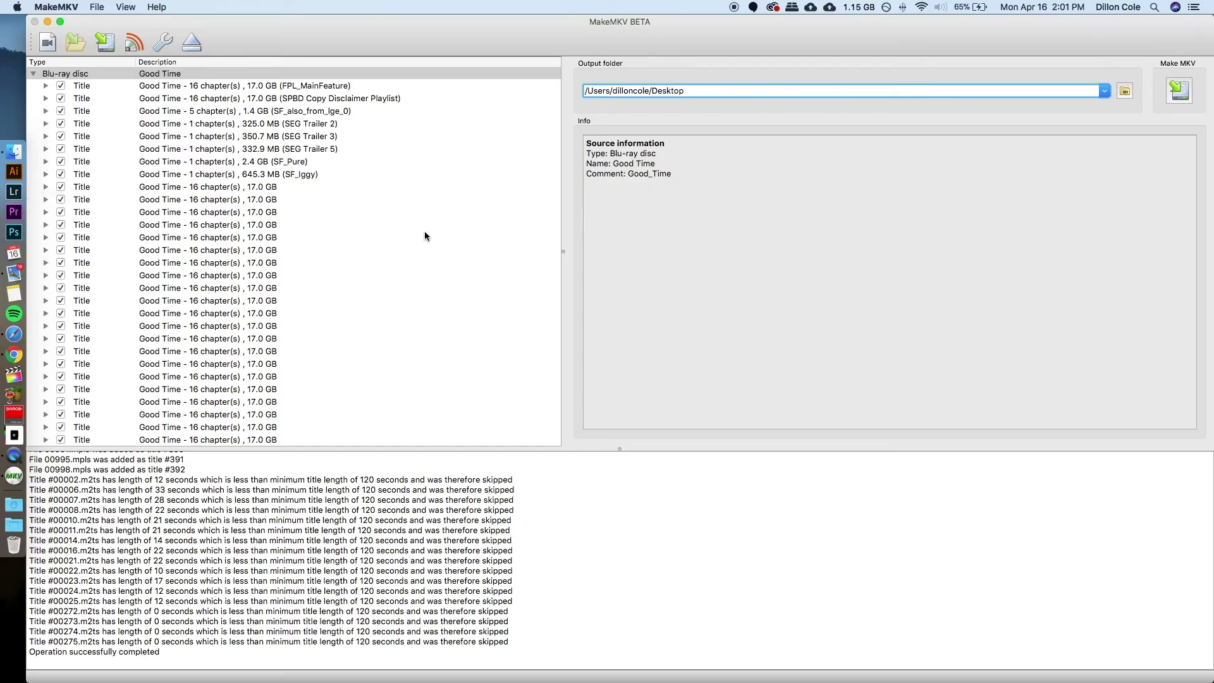
right_click(161, 75)
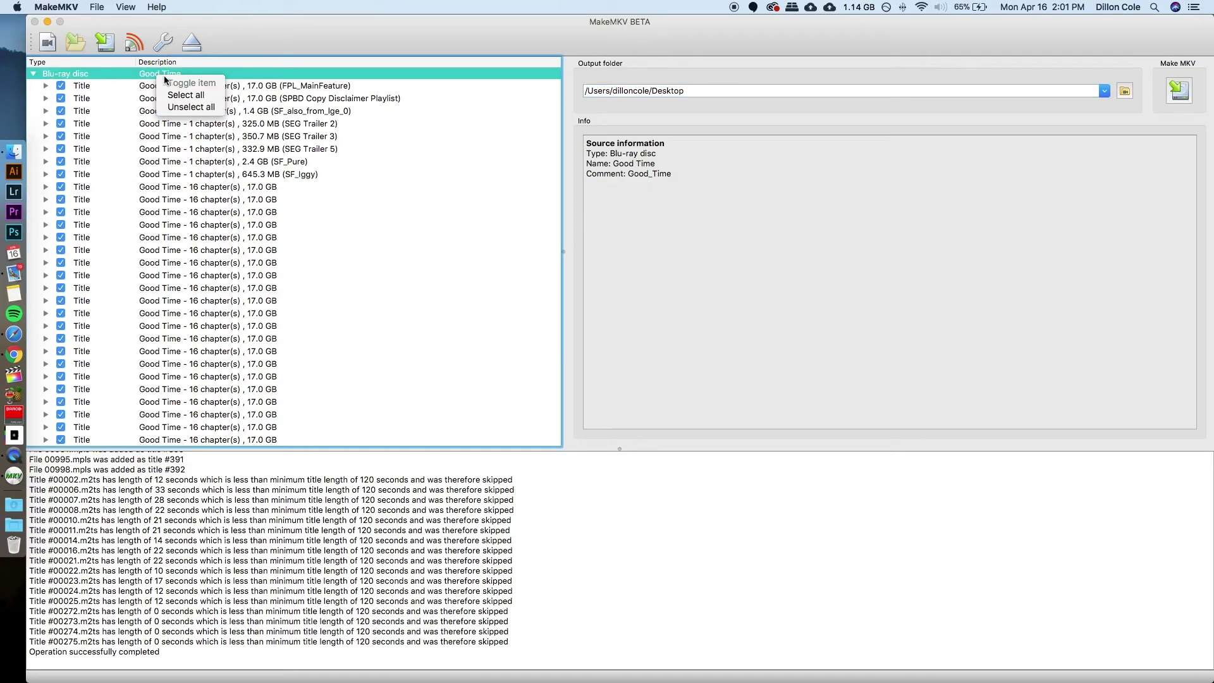
left_click(188, 108)
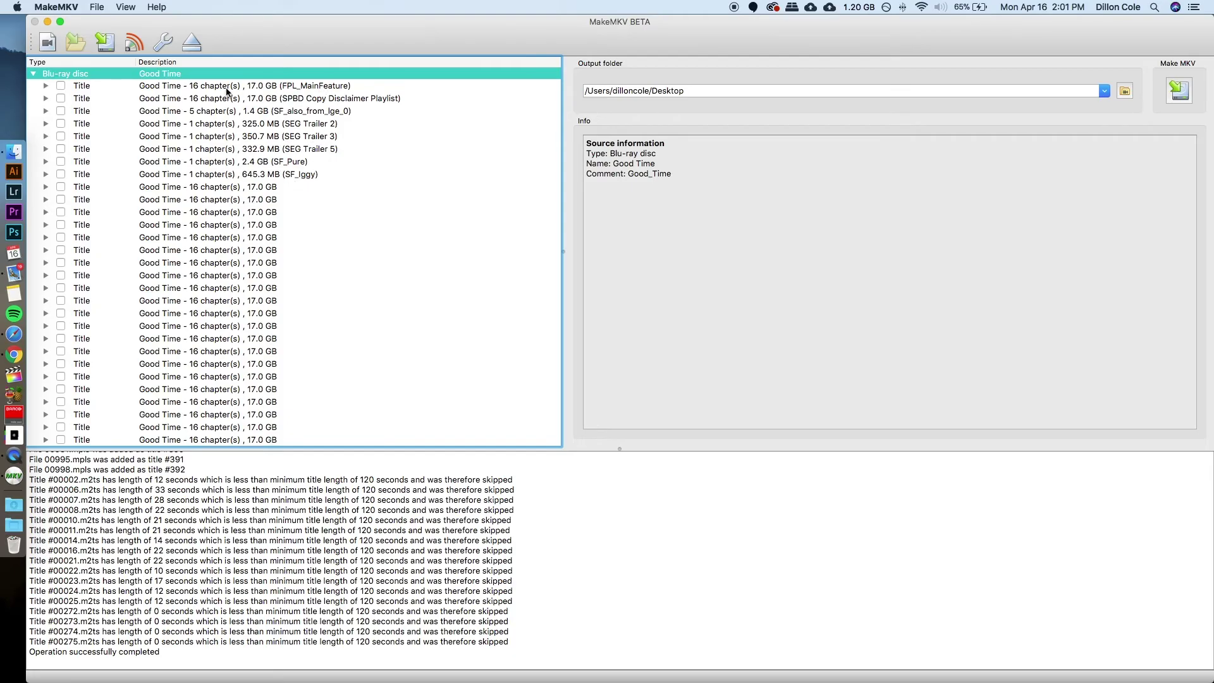
Include only the FPL_MainFeature title and unselect all of its audio, subtitle and attachment tracks.
left_click(206, 88)
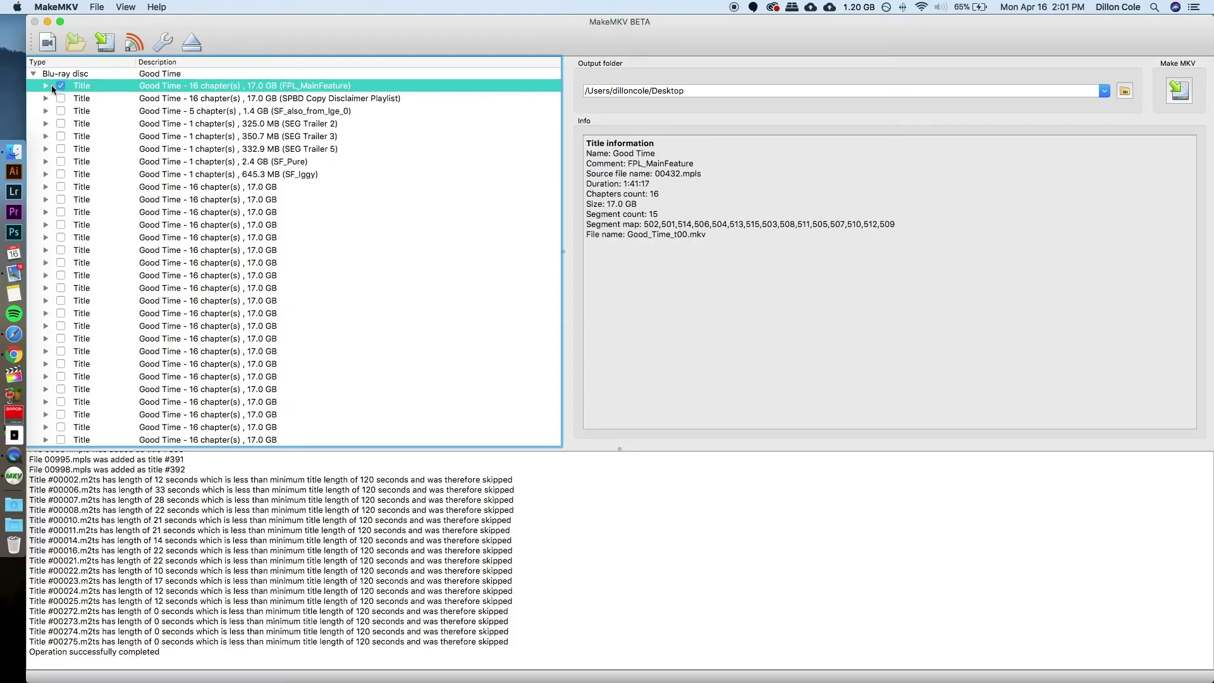
left_click(46, 85)
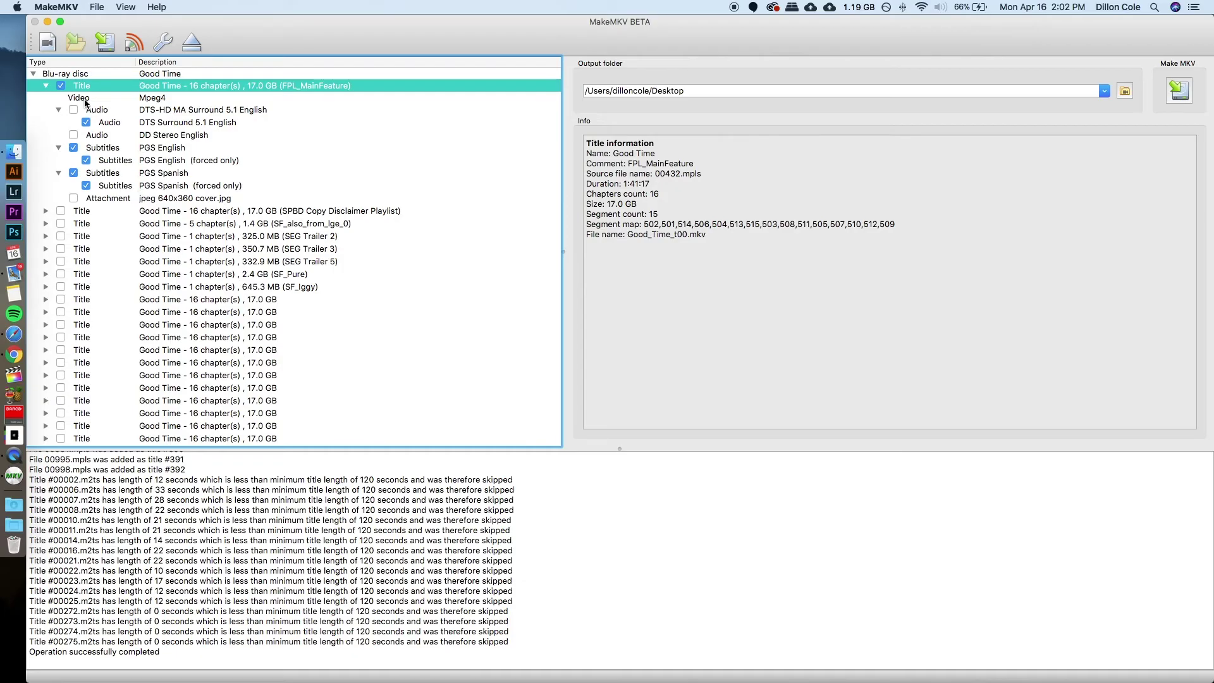
right_click(86, 101)
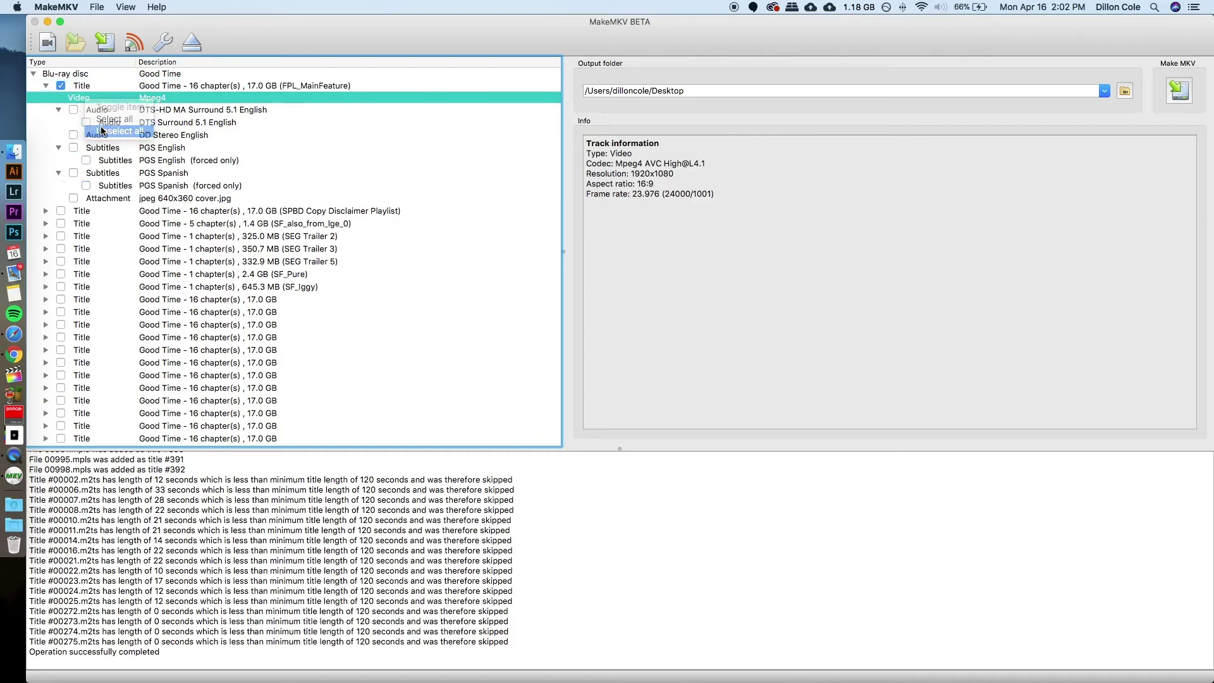
left_click(120, 130)
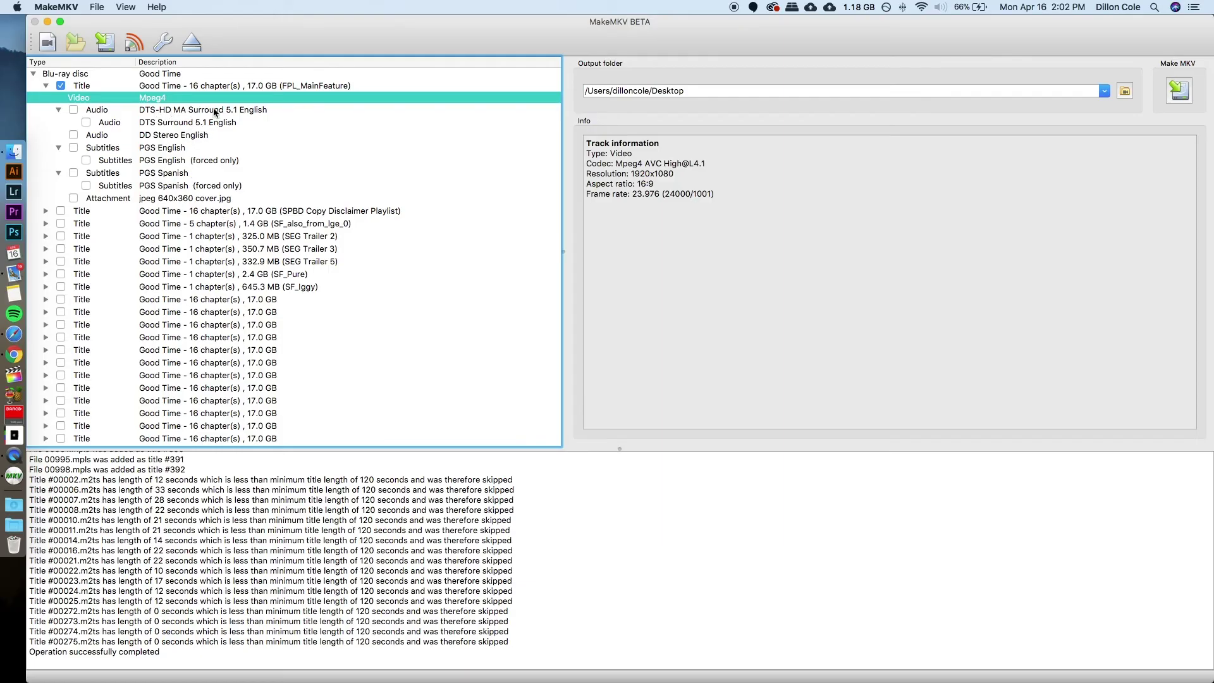
Include the DTS-HD MA Surround 5.1 English audio track for the main feature and start saving it as an MKV file.
left_click(74, 110)
left_click(199, 112)
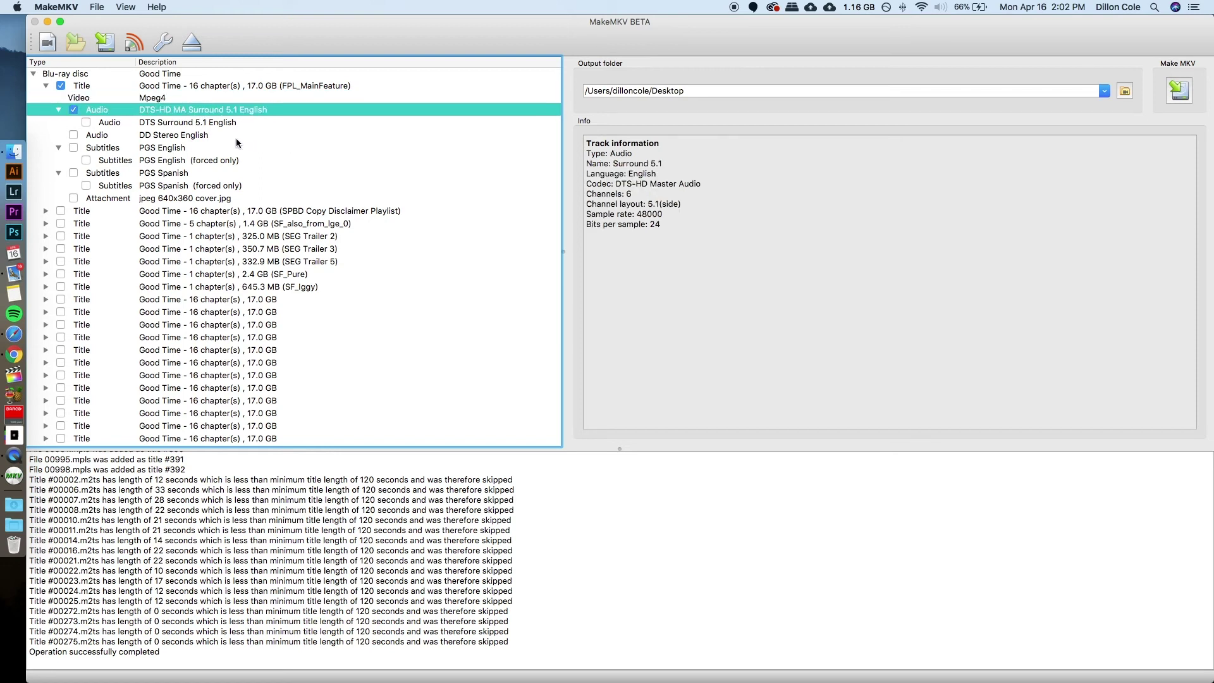
left_click(166, 137)
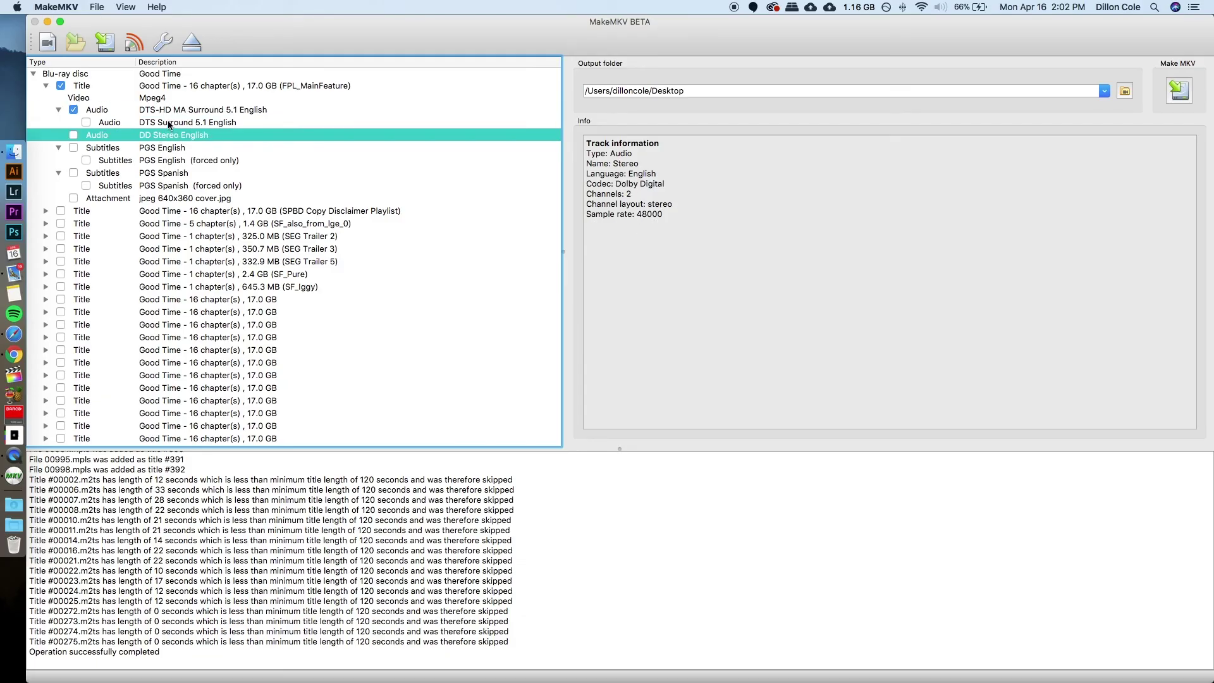
left_click(169, 113)
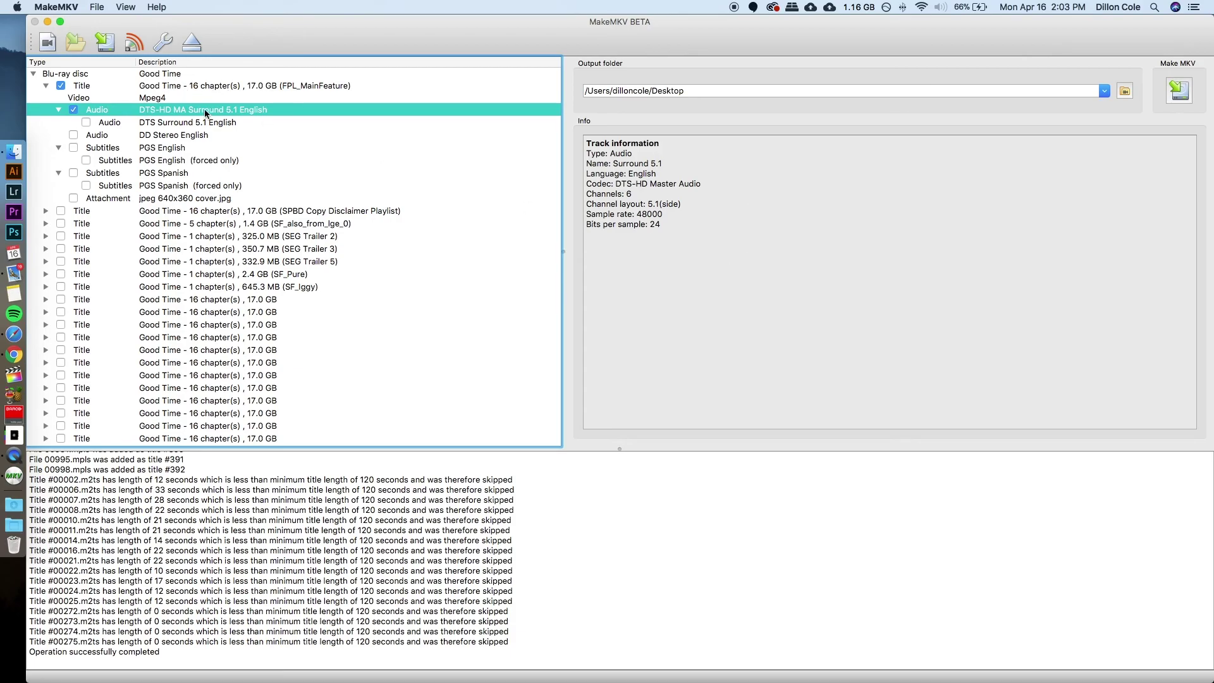
left_click(1184, 93)
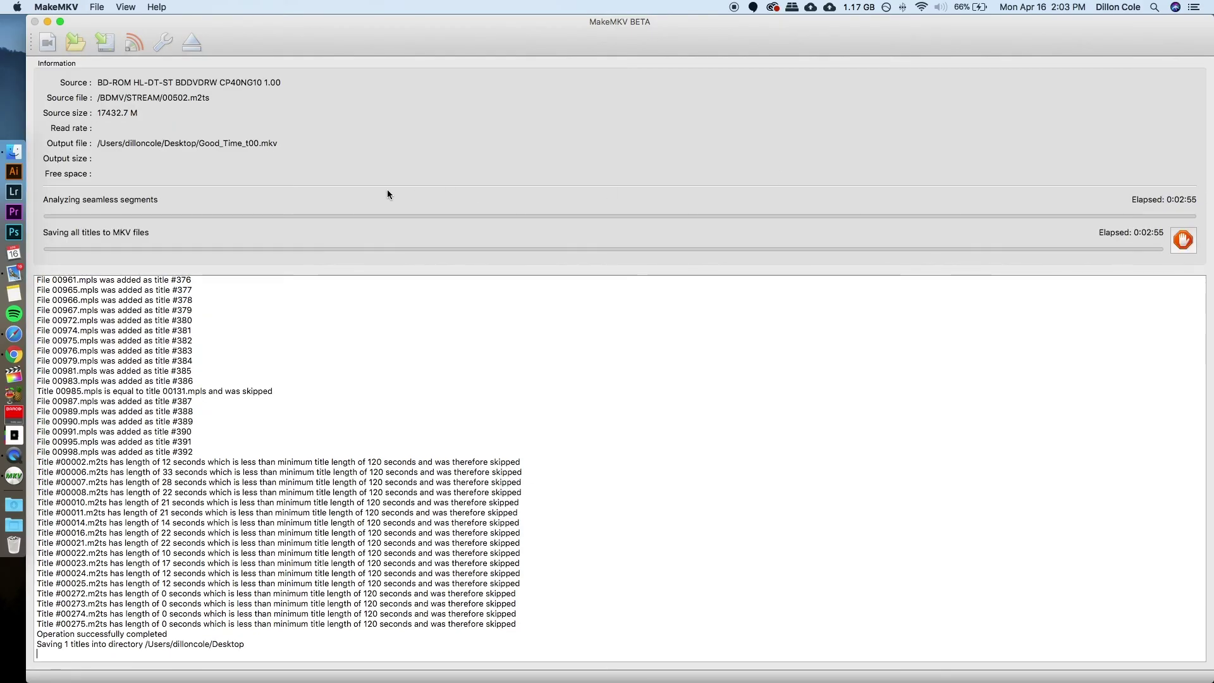